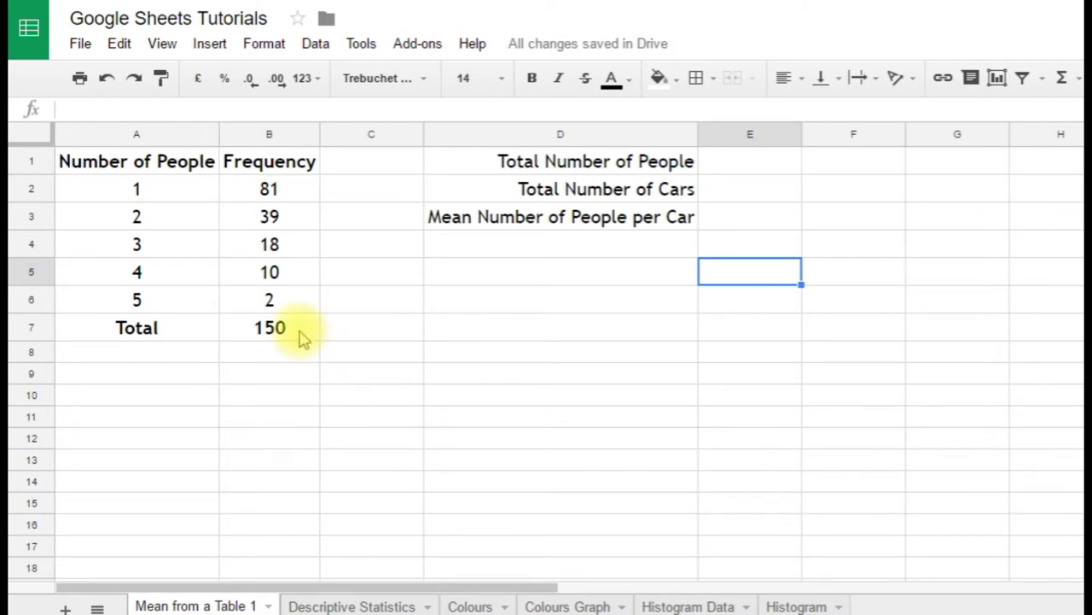
# Review the frequency table: the 150 total, first-row values, the 2-people row with frequency 39, and the summary labels
pyautogui.click(301, 338)
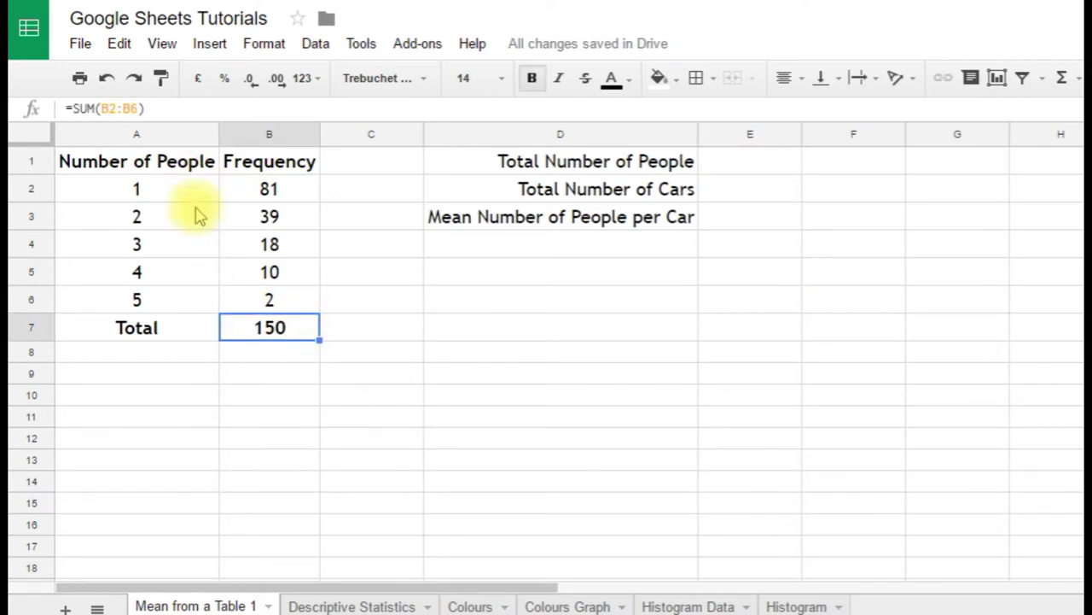
pyautogui.click(271, 191)
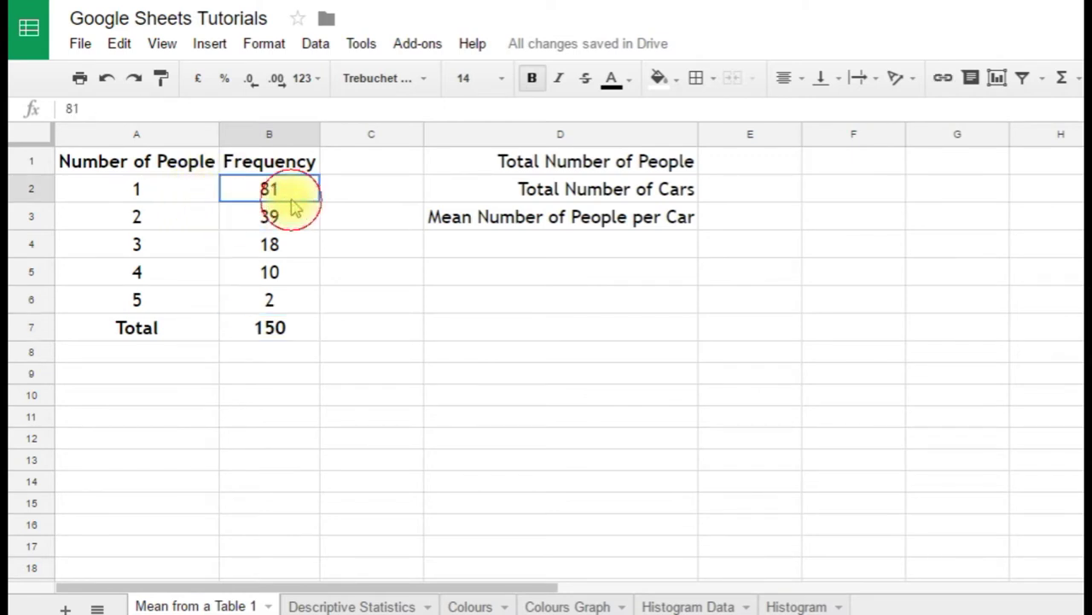
pyautogui.click(195, 191)
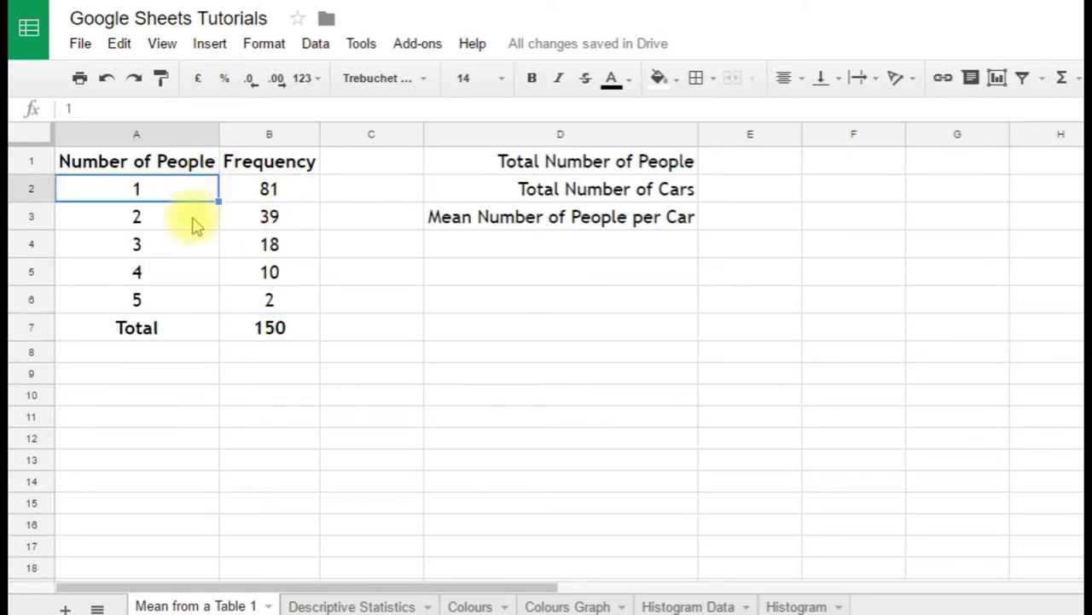
pyautogui.click(195, 224)
pyautogui.click(294, 227)
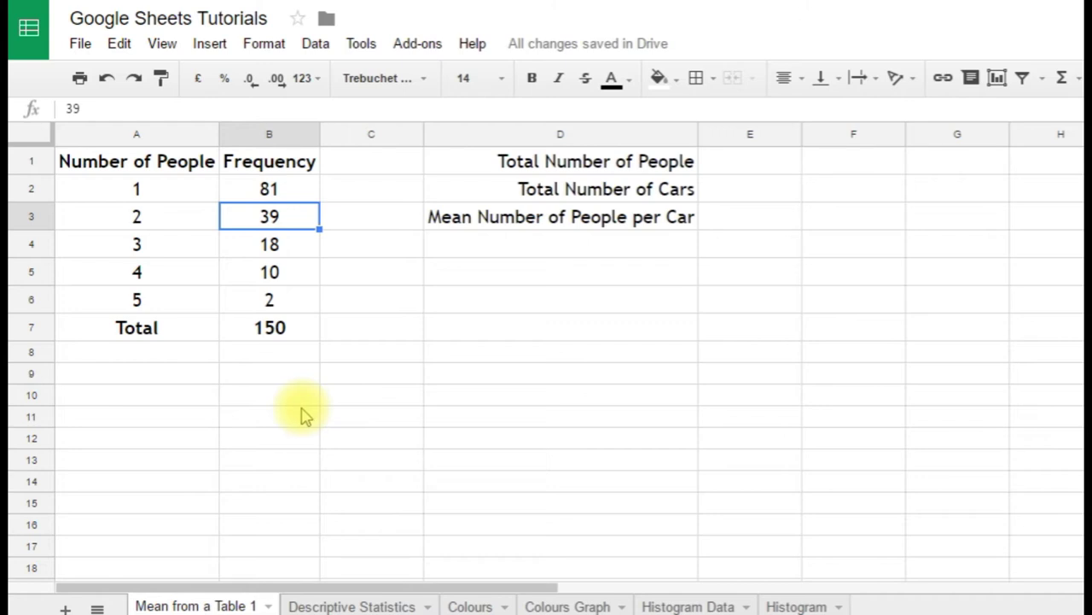
pyautogui.click(670, 171)
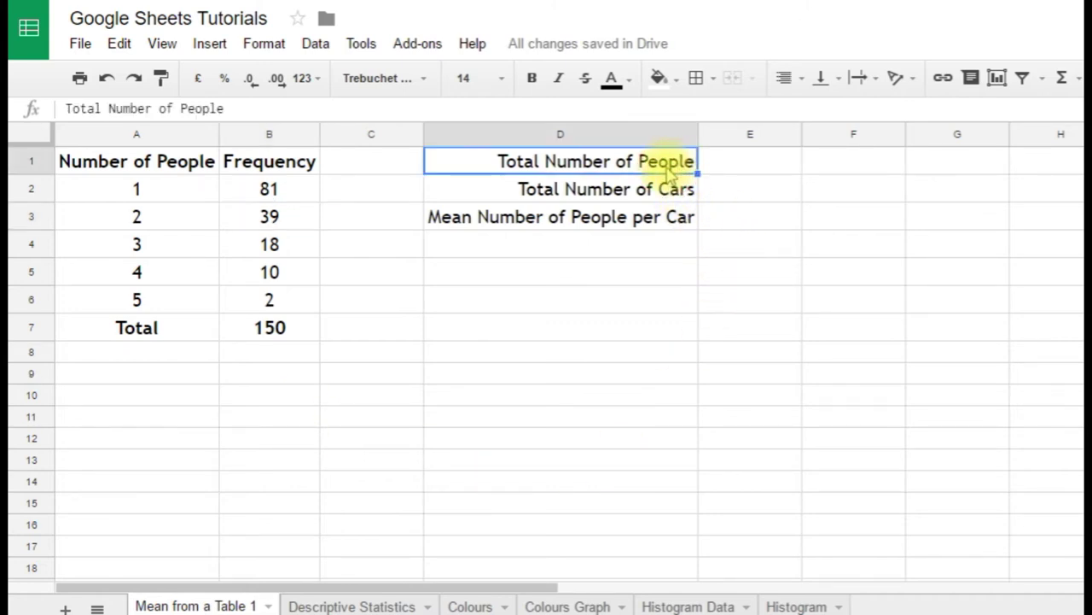
pyautogui.click(672, 190)
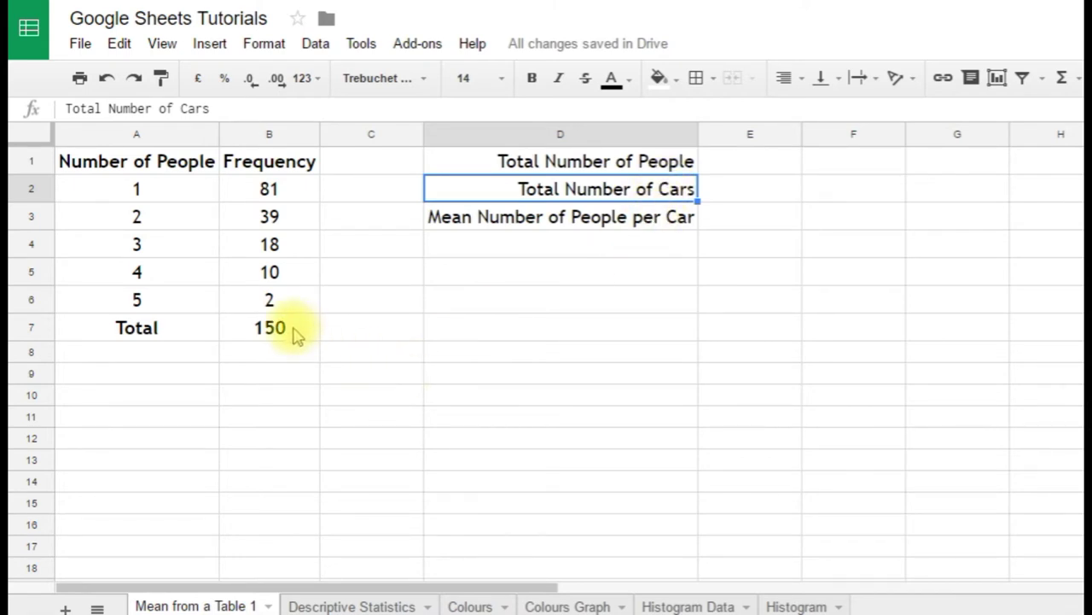
# Set Total Number of Cars in E2 to =B7 so it shows 150
pyautogui.click(741, 192)
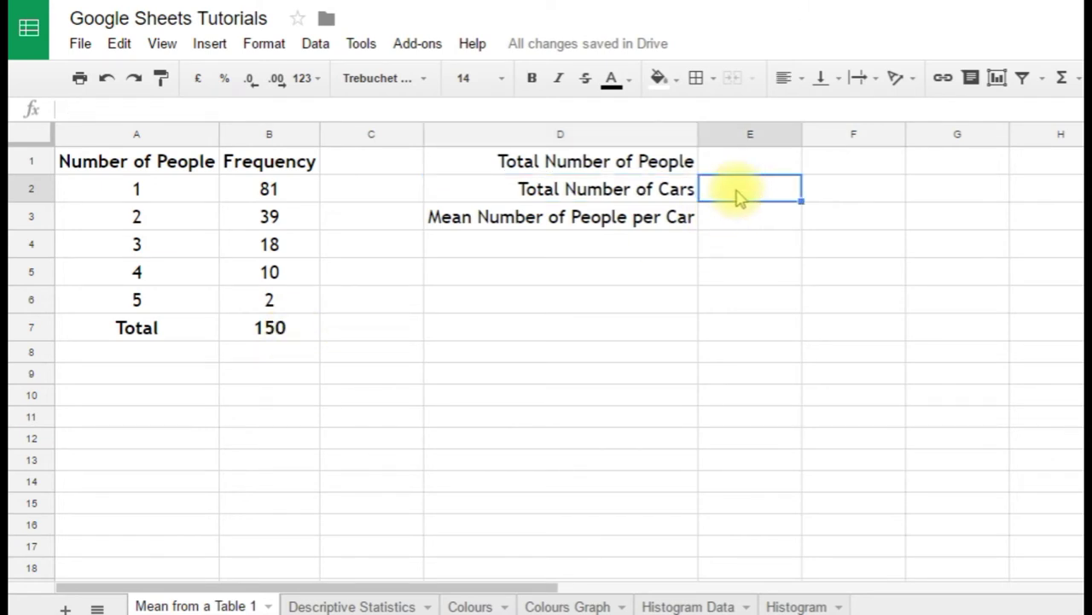
pyautogui.write('=')
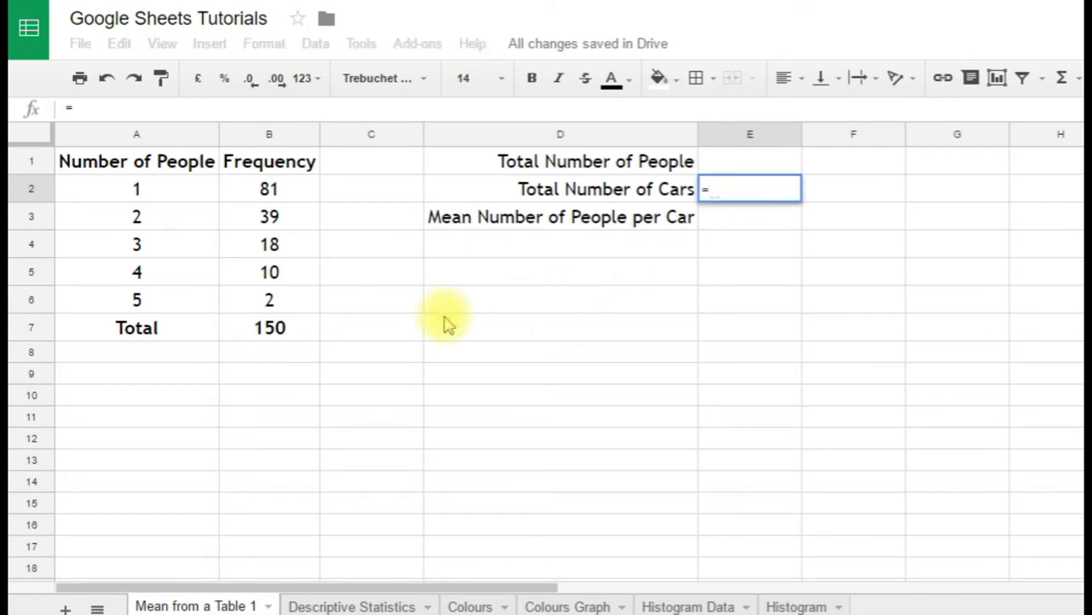
pyautogui.click(288, 335)
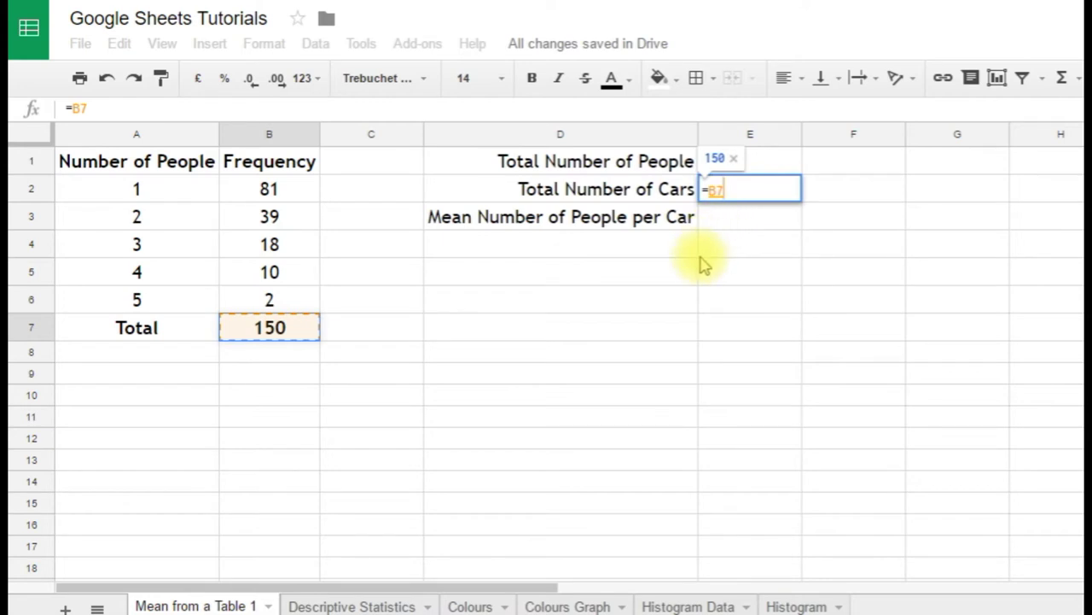
pyautogui.press('Return')
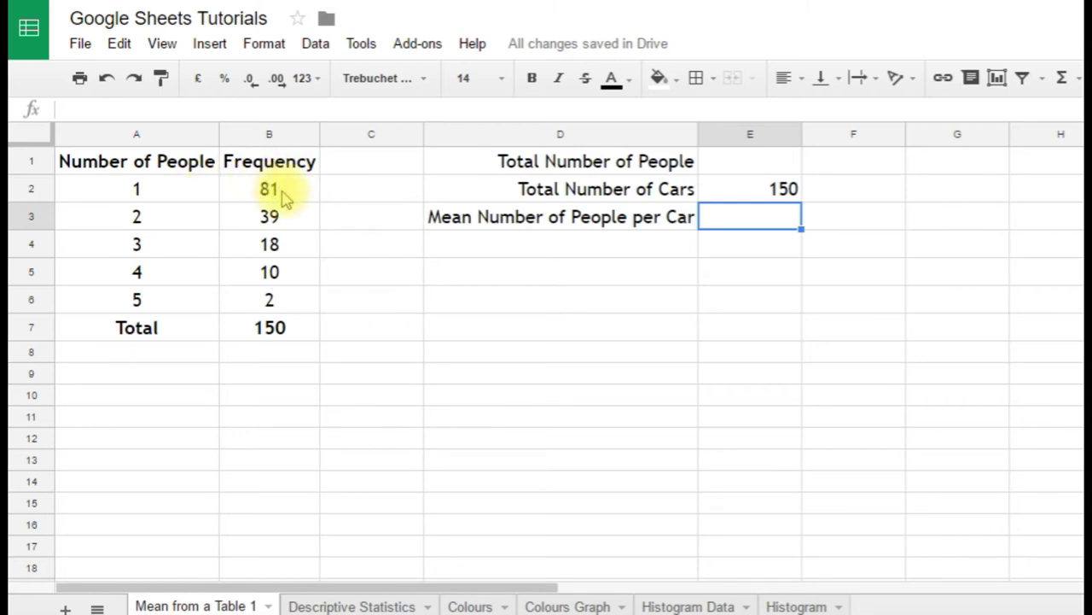
# Enter =B2*A2 in C2 to get 81 people for the first row
pyautogui.click(353, 198)
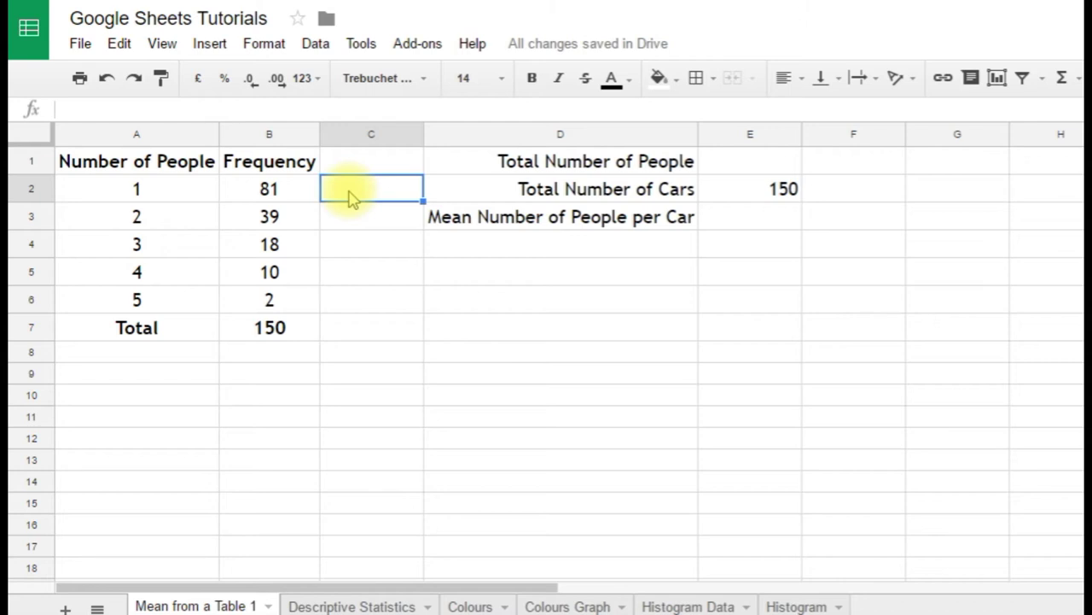
pyautogui.write('=')
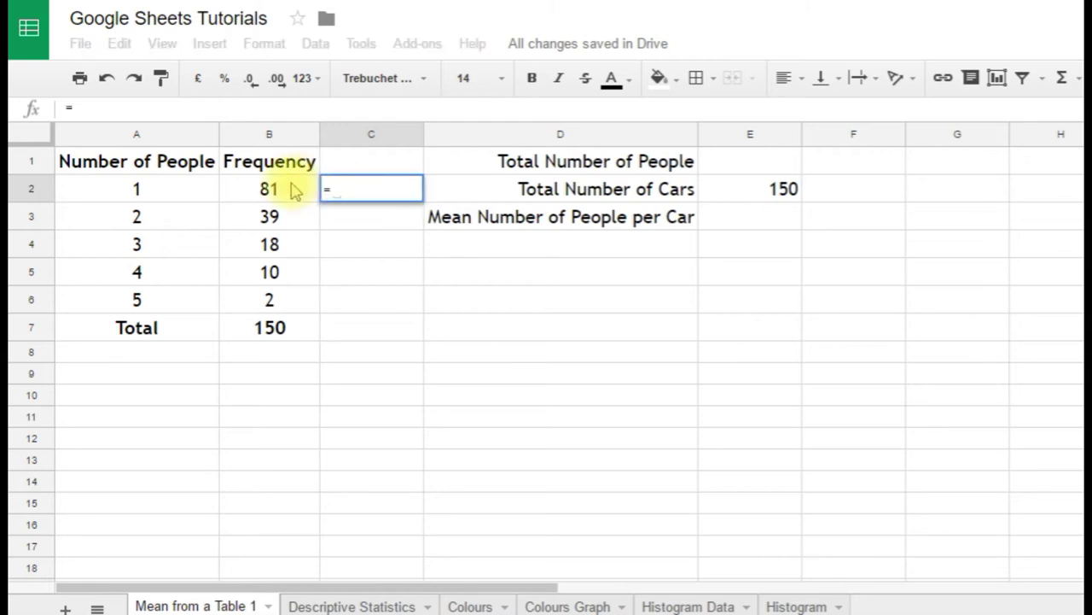
pyautogui.click(268, 192)
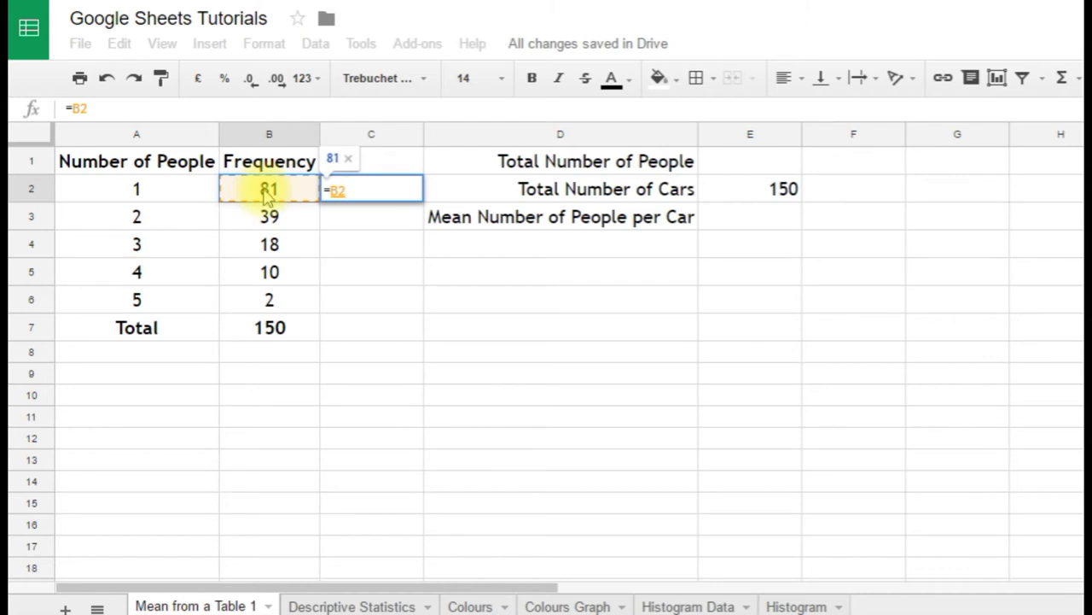
pyautogui.write('*')
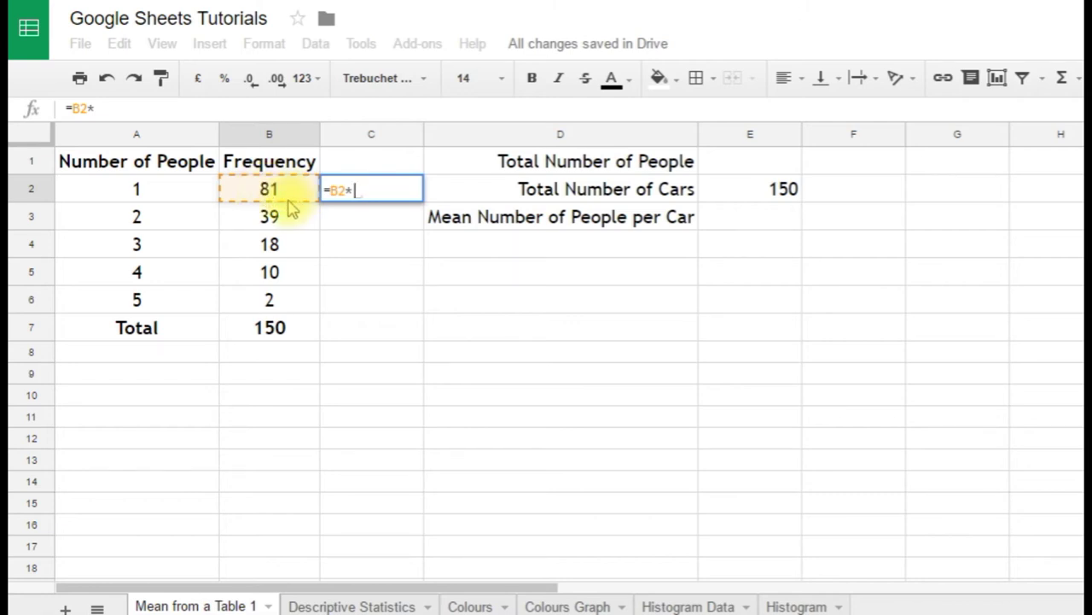
pyautogui.click(176, 190)
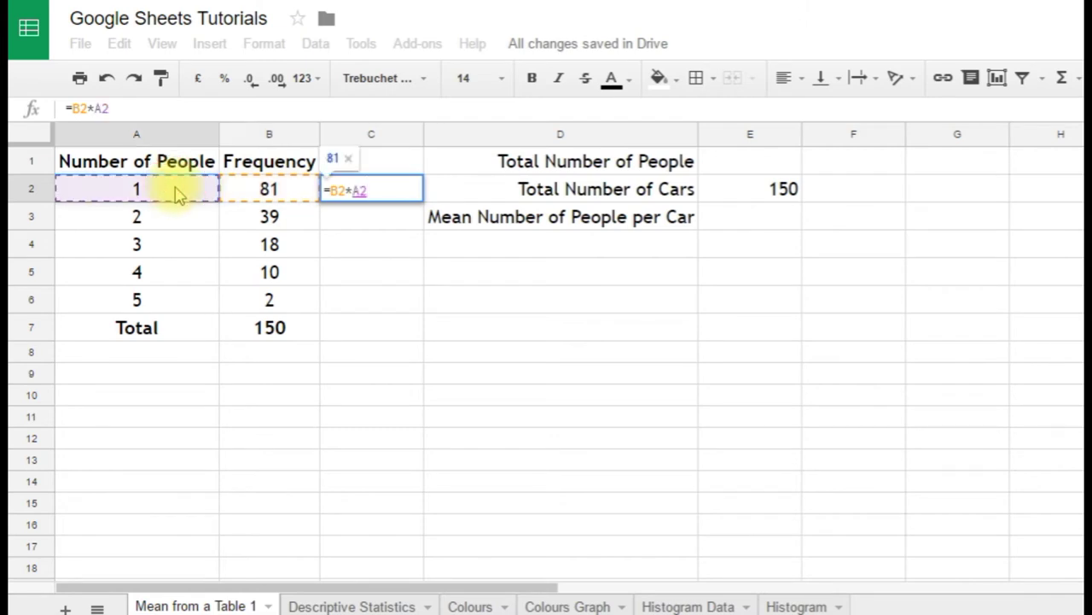
pyautogui.press('Return')
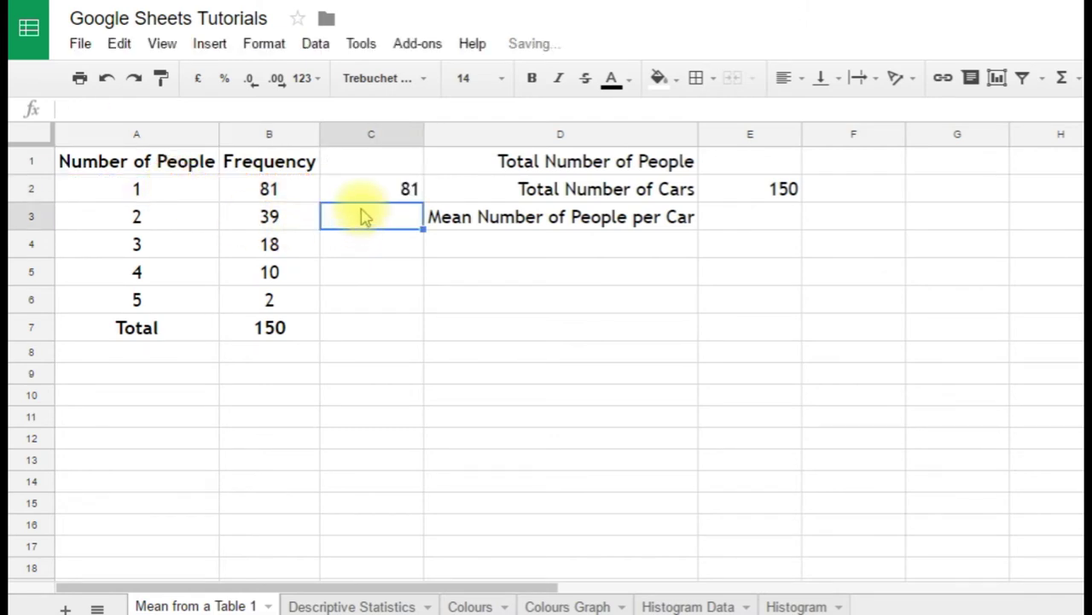
# Centre-align all of column C
pyautogui.click(367, 134)
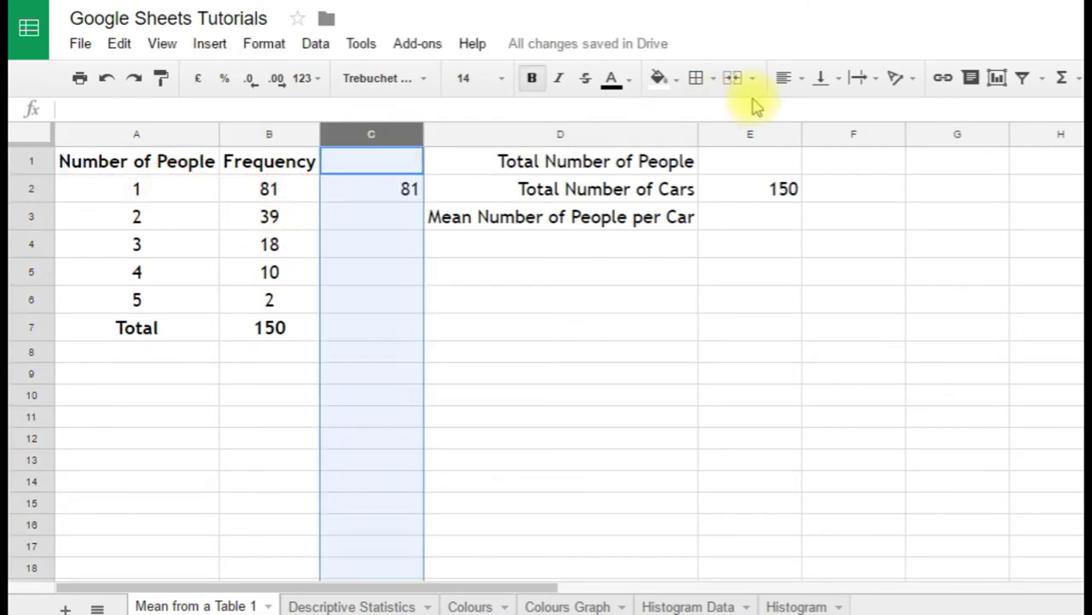
pyautogui.click(801, 78)
pyautogui.click(817, 114)
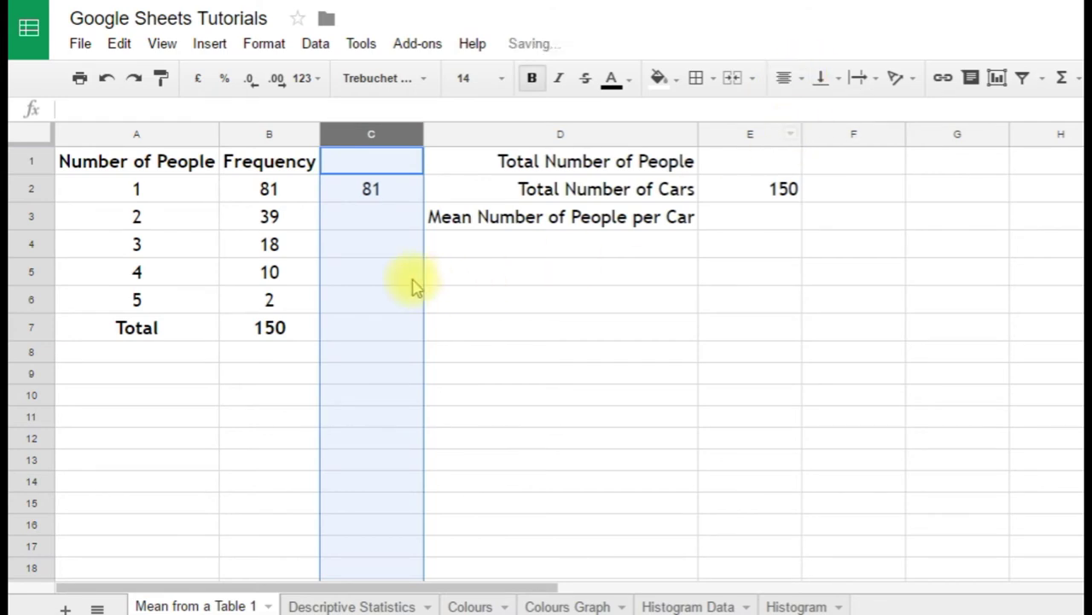
pyautogui.click(358, 226)
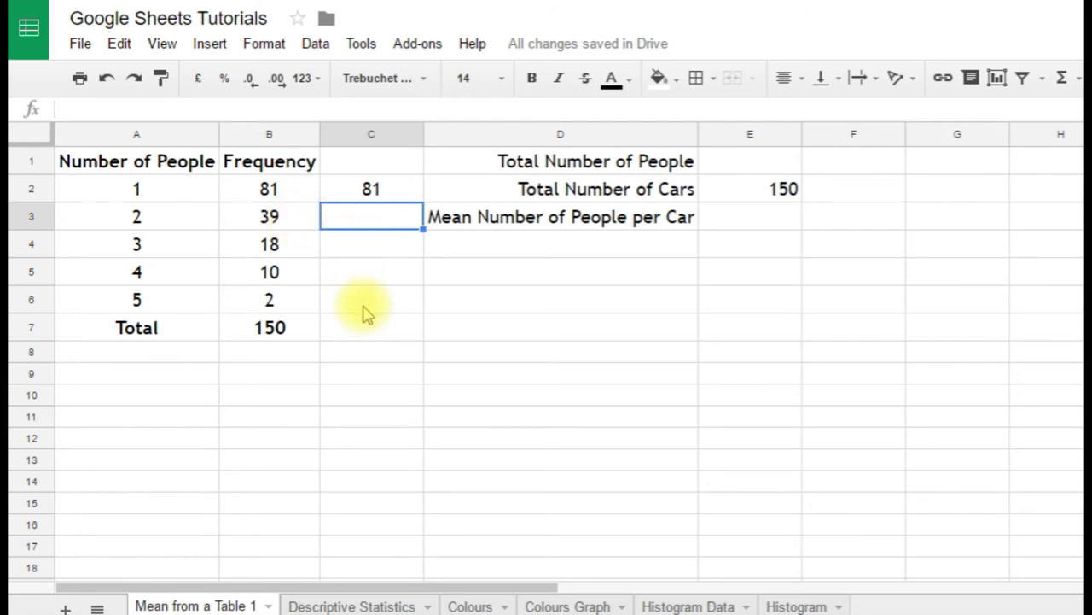
# Fill C2's formula down to C6, giving 81, 78, 54, 40 and 10
pyautogui.click(369, 196)
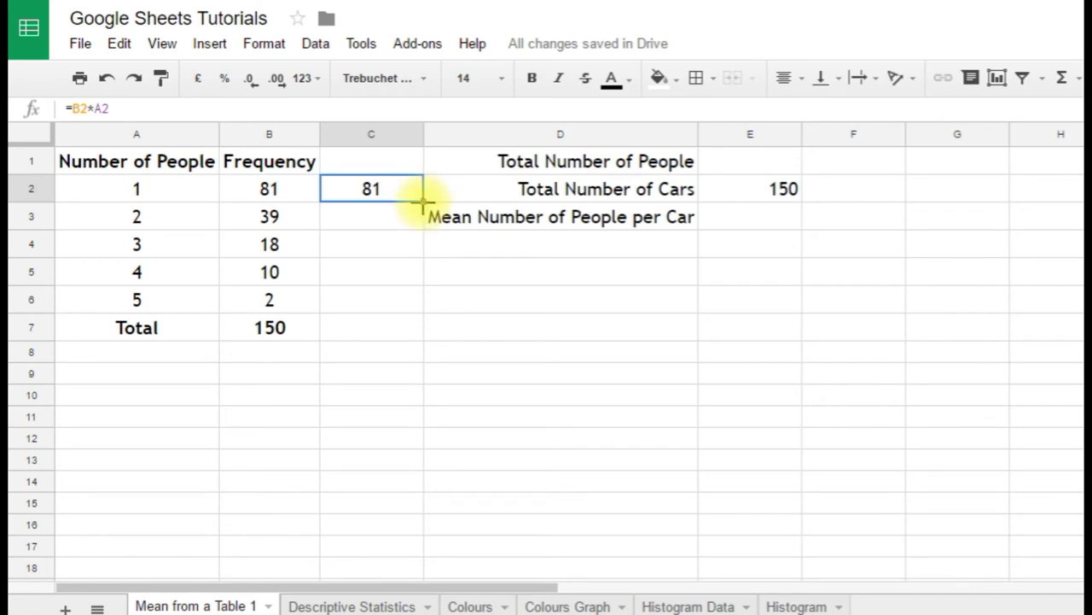
pyautogui.moveTo(422, 201); pyautogui.dragTo(402, 303)
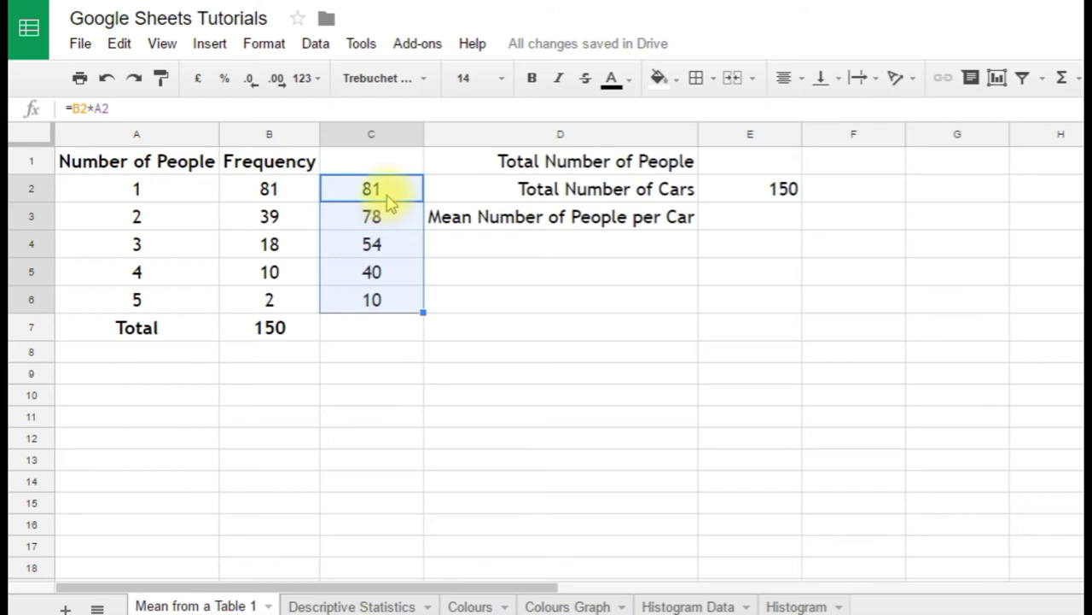
pyautogui.click(388, 198)
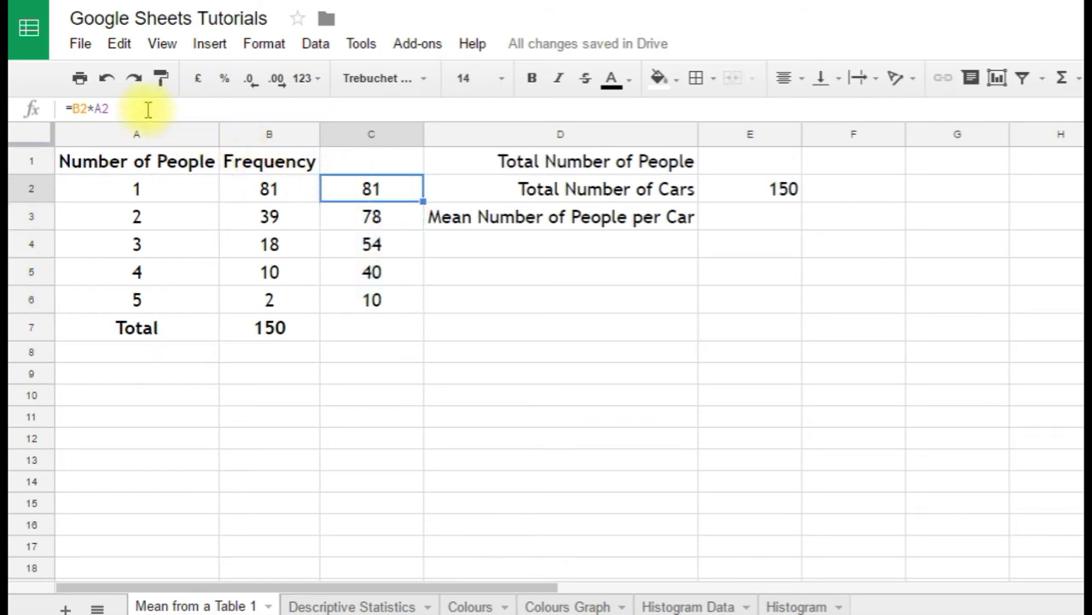
# Check the formulas in C2, C3 and C4 without changing them
pyautogui.moveTo(110, 108); pyautogui.dragTo(34, 106)
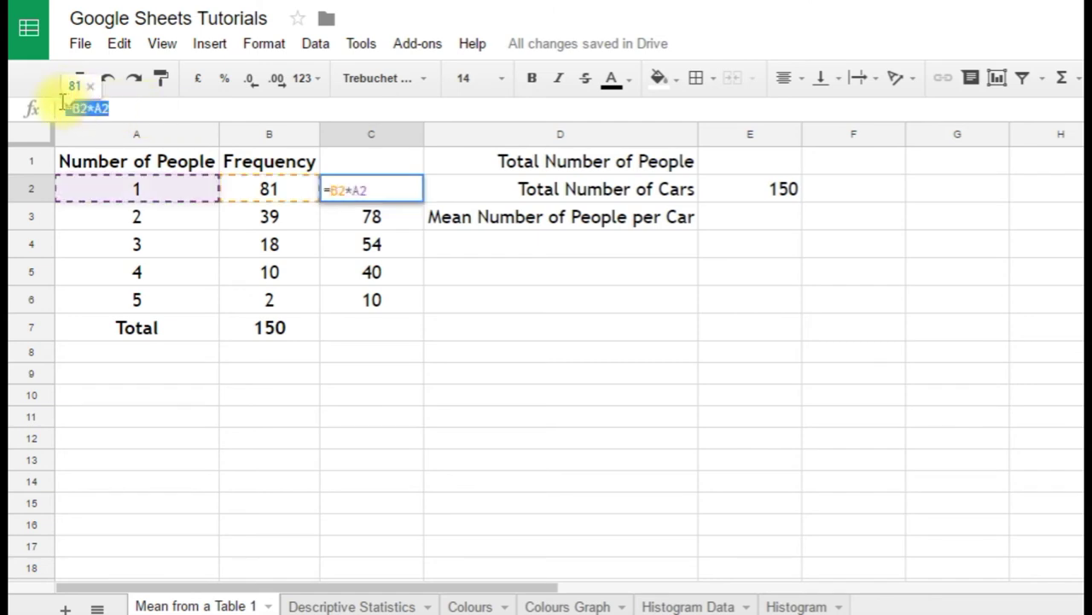
pyautogui.press('Escape')
pyautogui.click(375, 218)
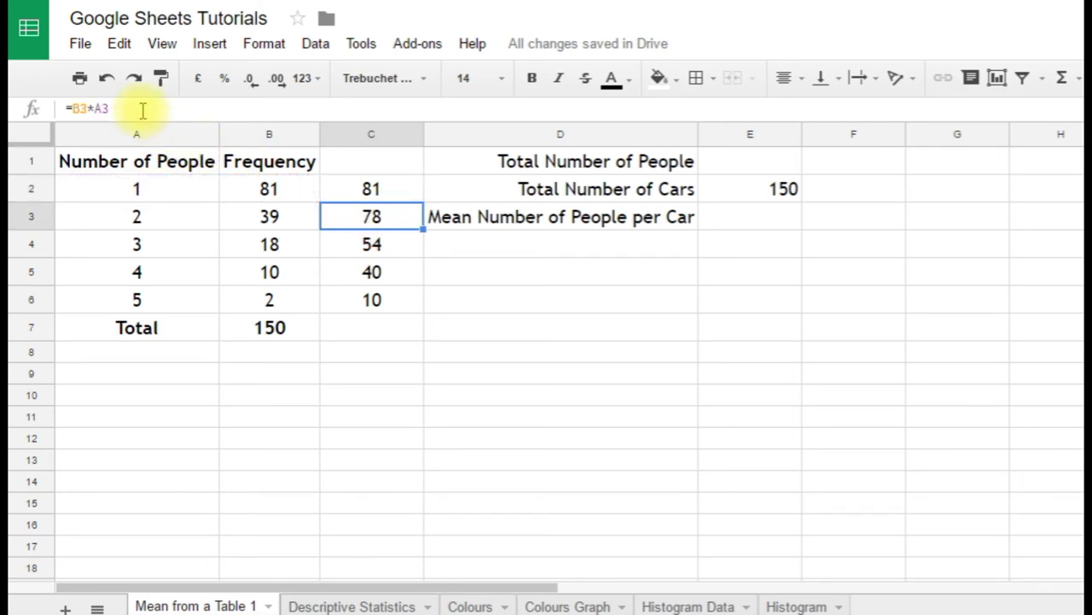
pyautogui.moveTo(143, 111); pyautogui.dragTo(42, 94)
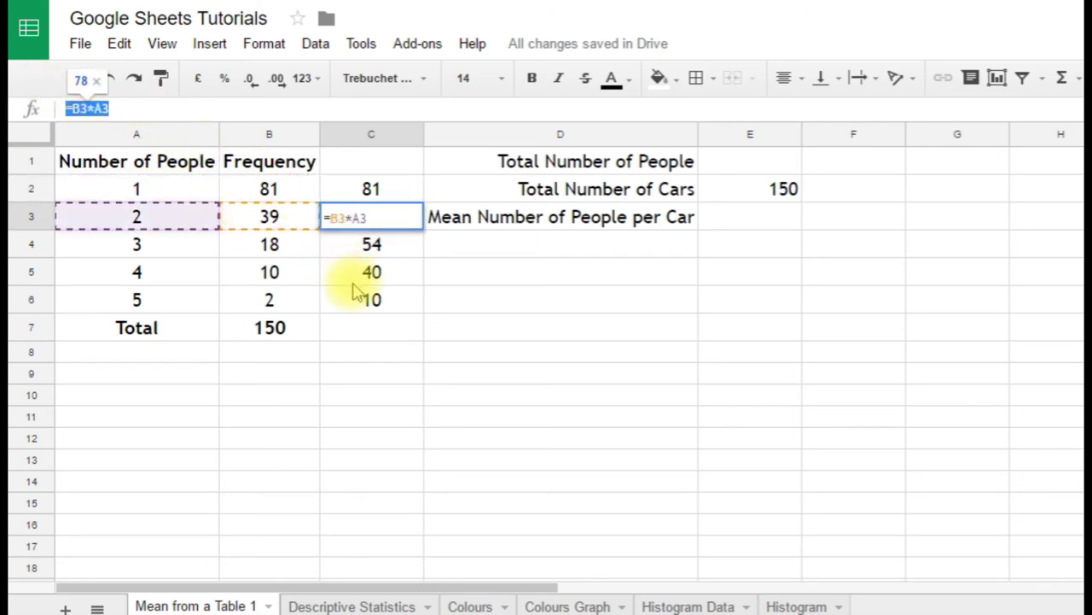
pyautogui.press('Escape')
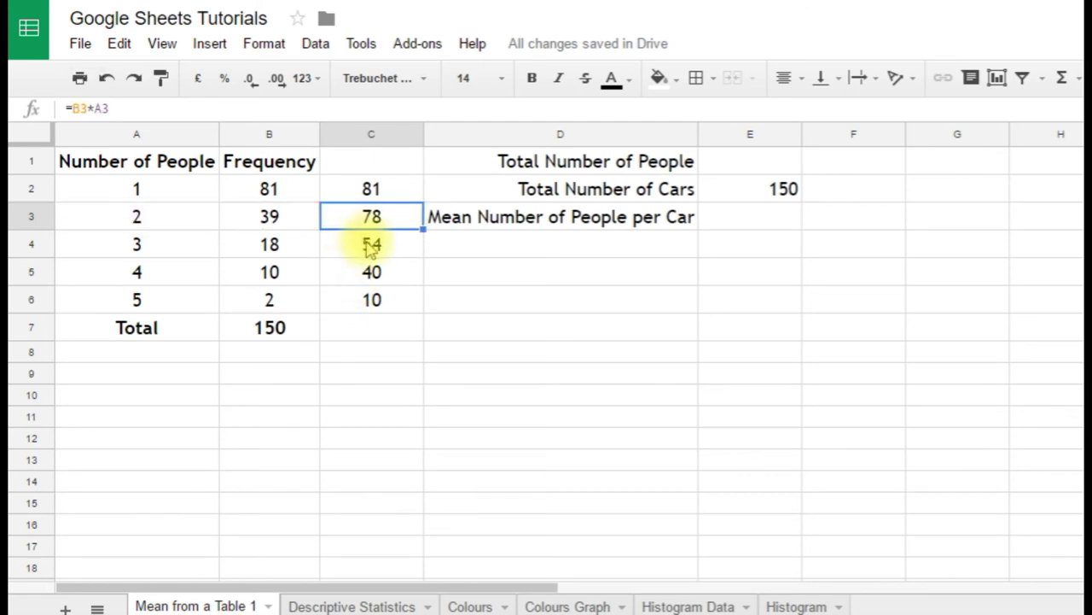
pyautogui.click(365, 246)
pyautogui.moveTo(139, 110); pyautogui.dragTo(36, 93)
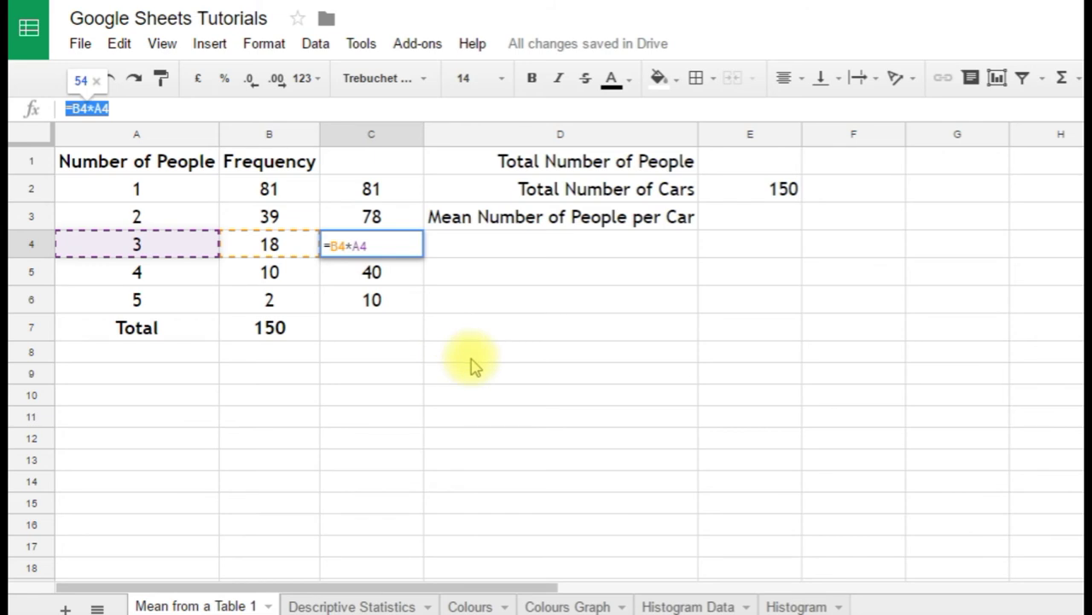
pyautogui.press('Escape')
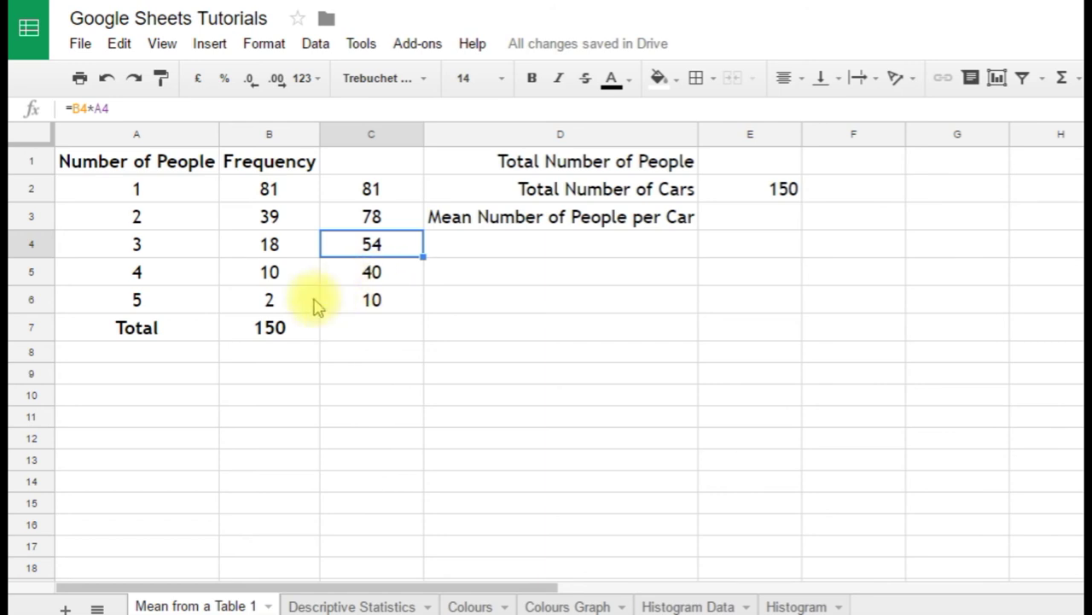
# Sum C2:C6 in C7 for a people total of 263
pyautogui.click(367, 333)
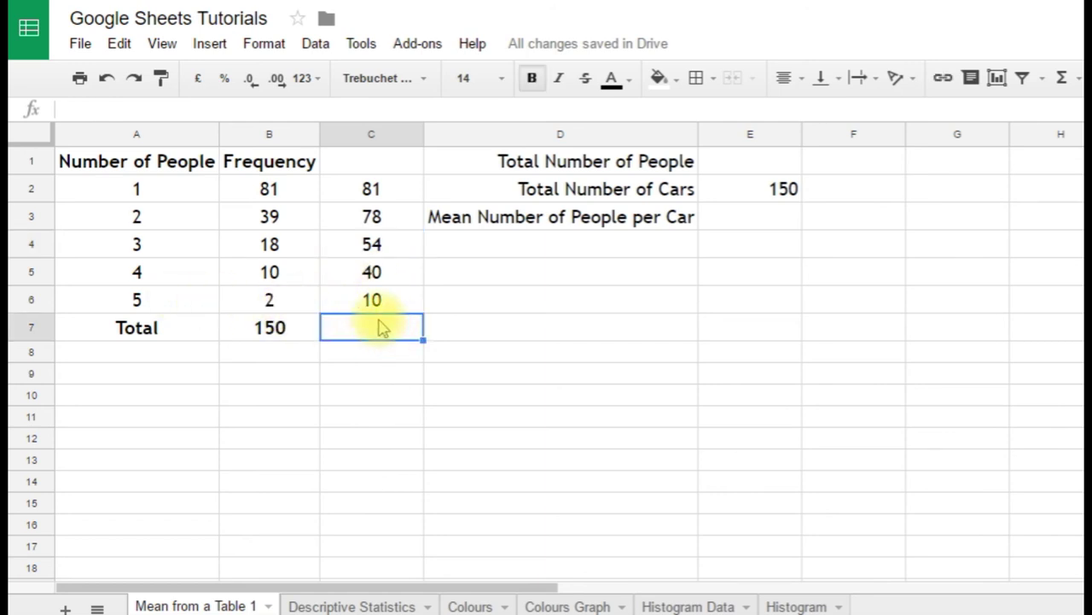
pyautogui.click(1079, 82)
pyautogui.click(1074, 100)
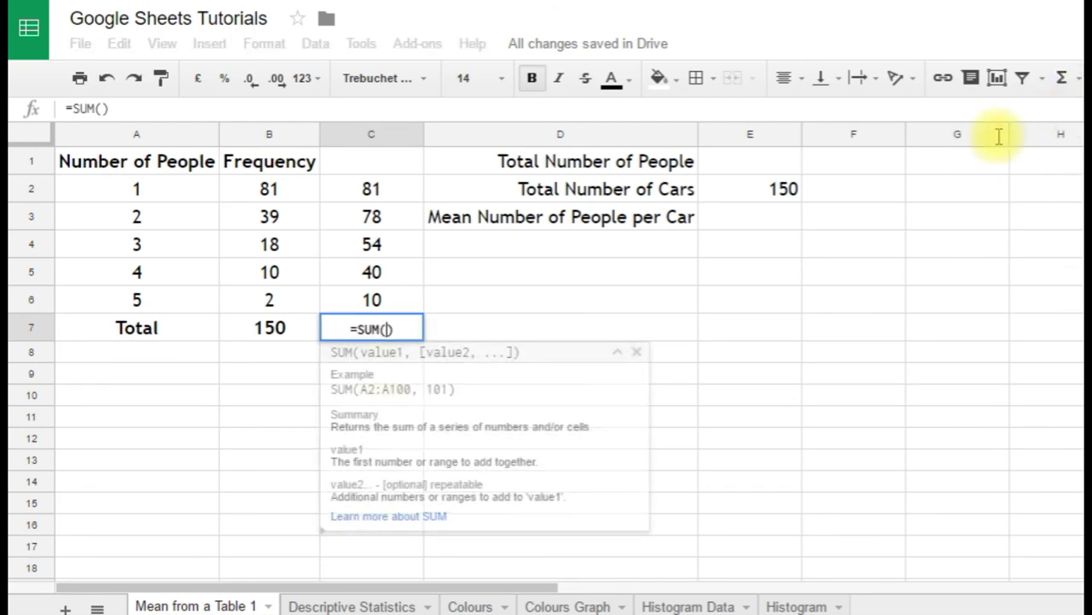
pyautogui.moveTo(402, 300); pyautogui.dragTo(401, 197)
pyautogui.press('Return')
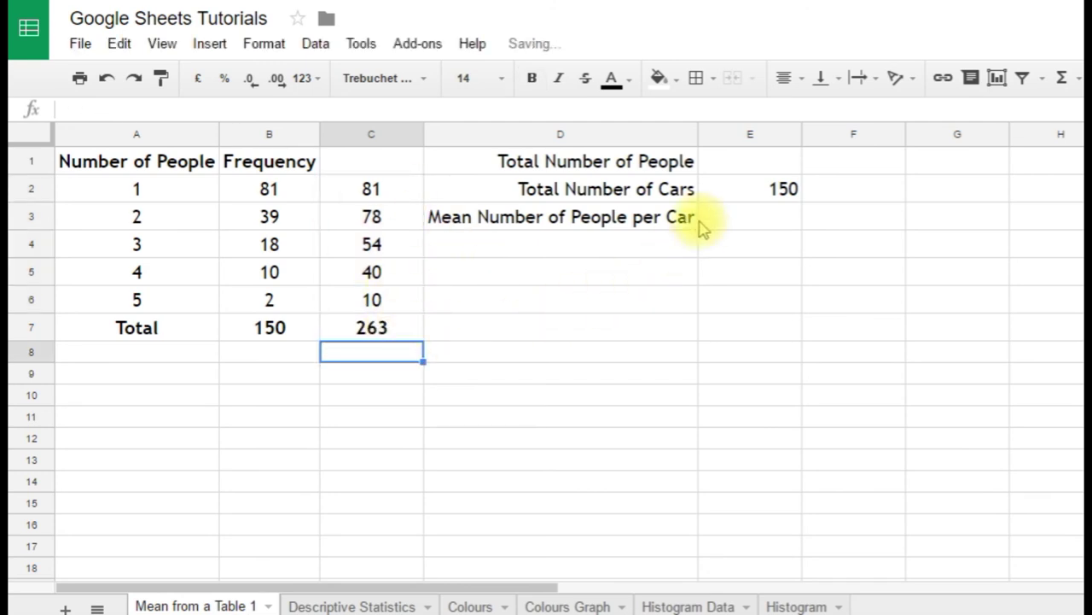
# Link Total Number of People in E1 to C7 so it reads 263
pyautogui.click(751, 166)
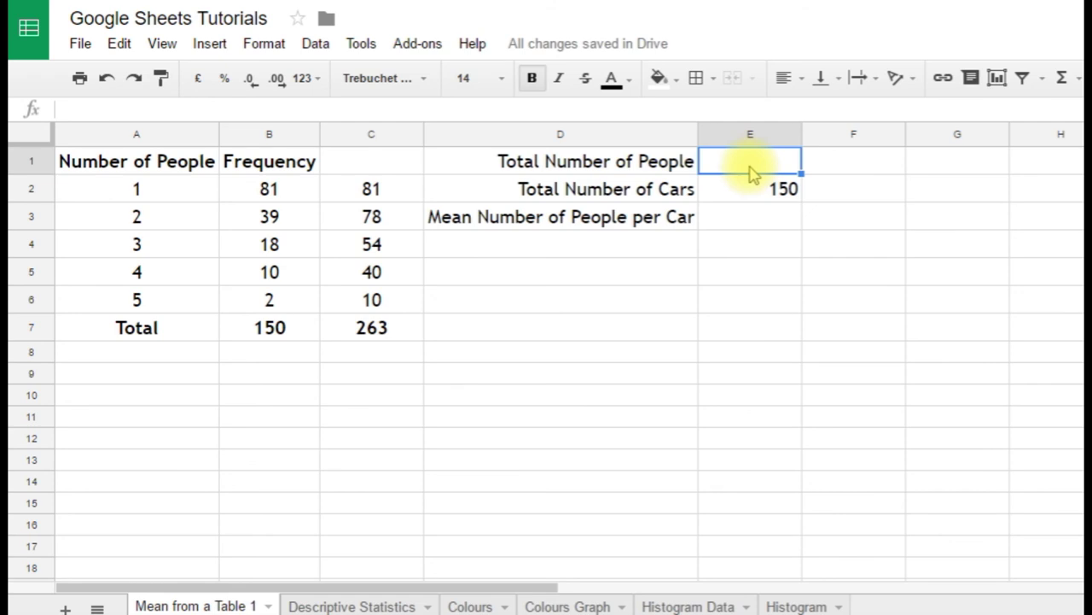
pyautogui.write('=')
pyautogui.click(386, 327)
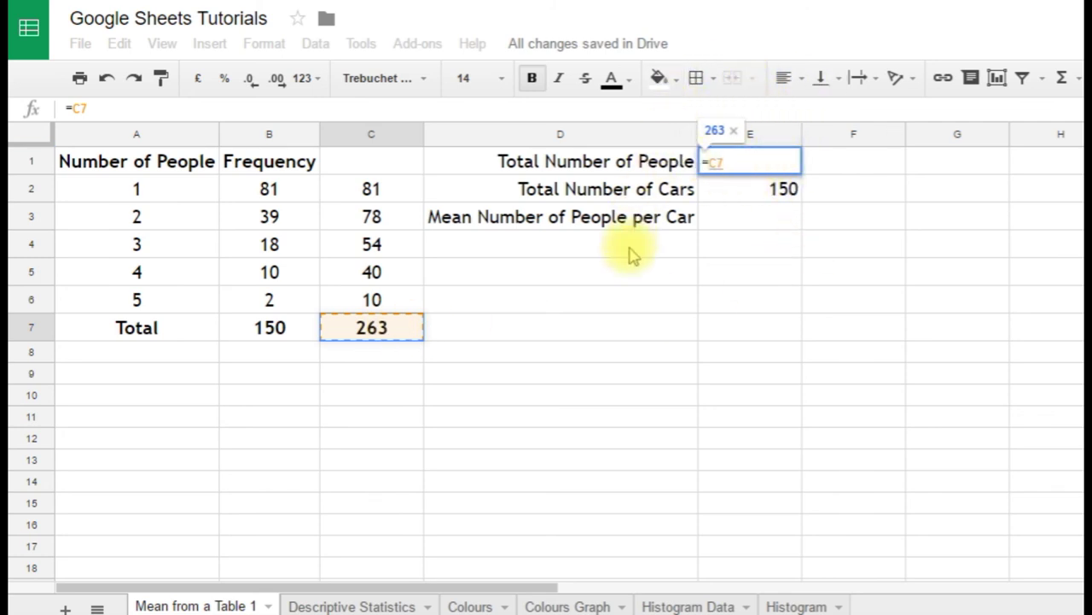
pyautogui.press('Return')
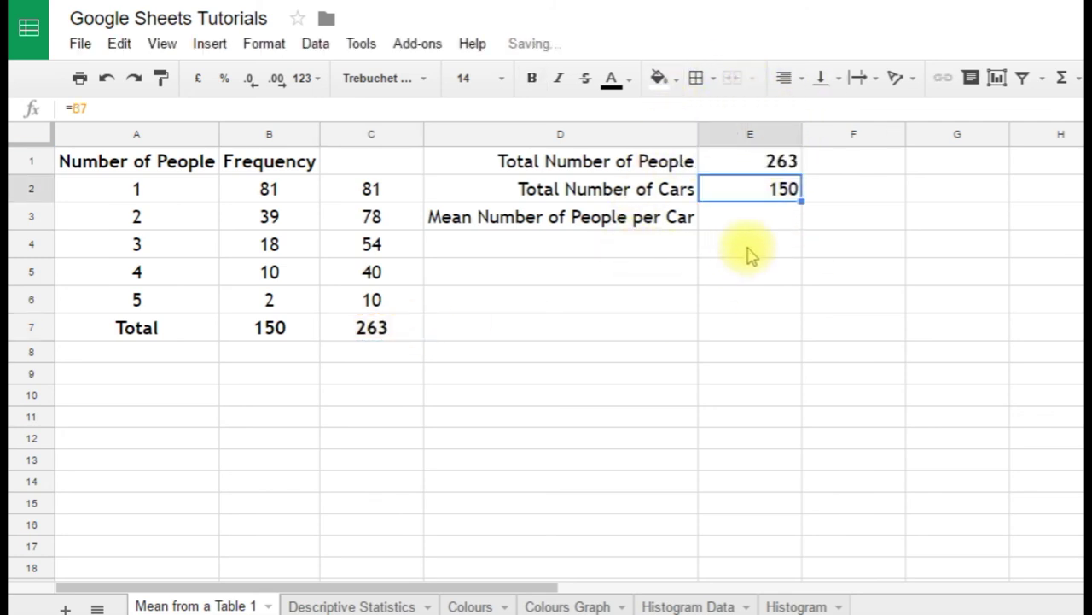
pyautogui.click(785, 162)
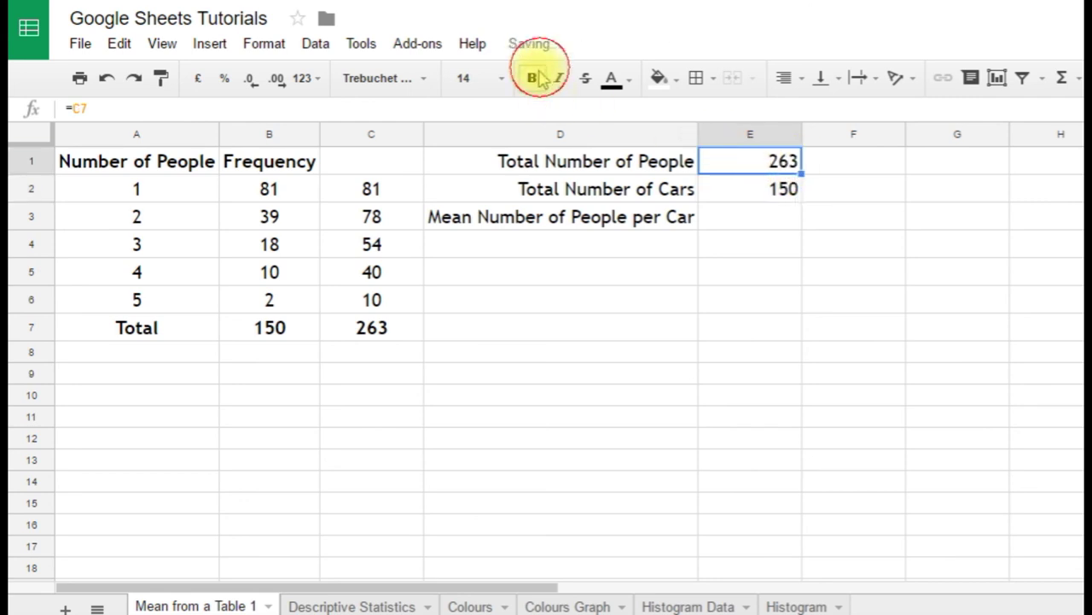
pyautogui.click(766, 192)
pyautogui.click(766, 218)
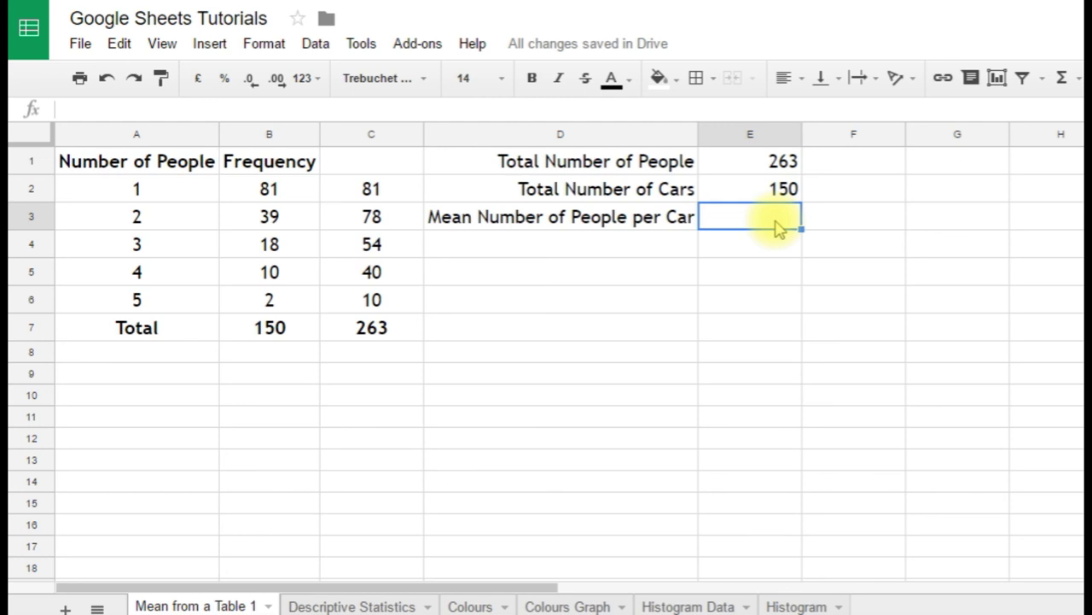
# Enter =E1/E2 in E3 to compute the mean people per car
pyautogui.write('=')
pyautogui.click(771, 162)
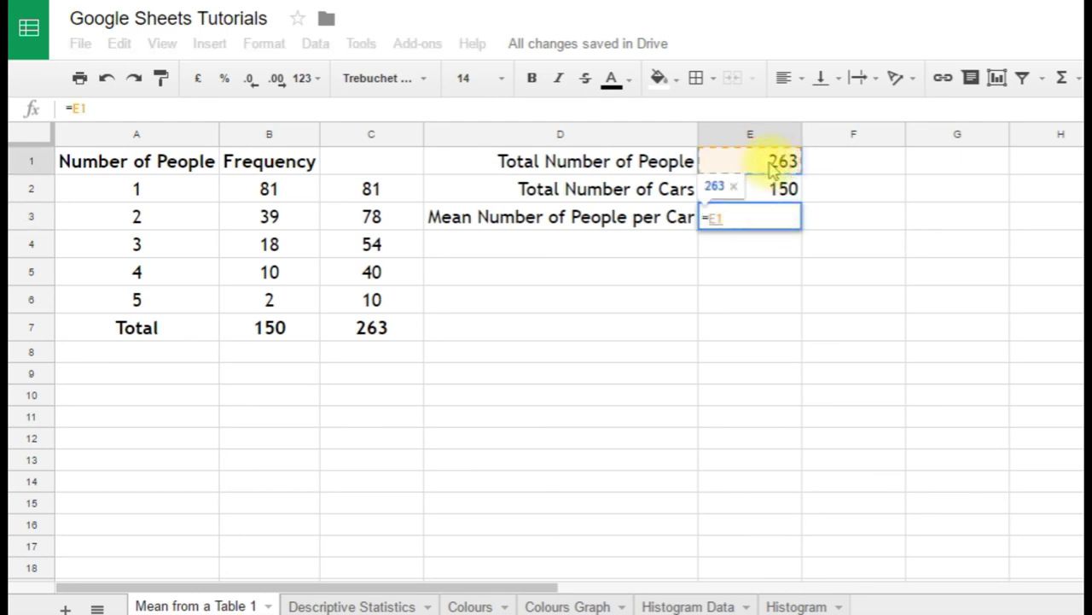
pyautogui.write('/')
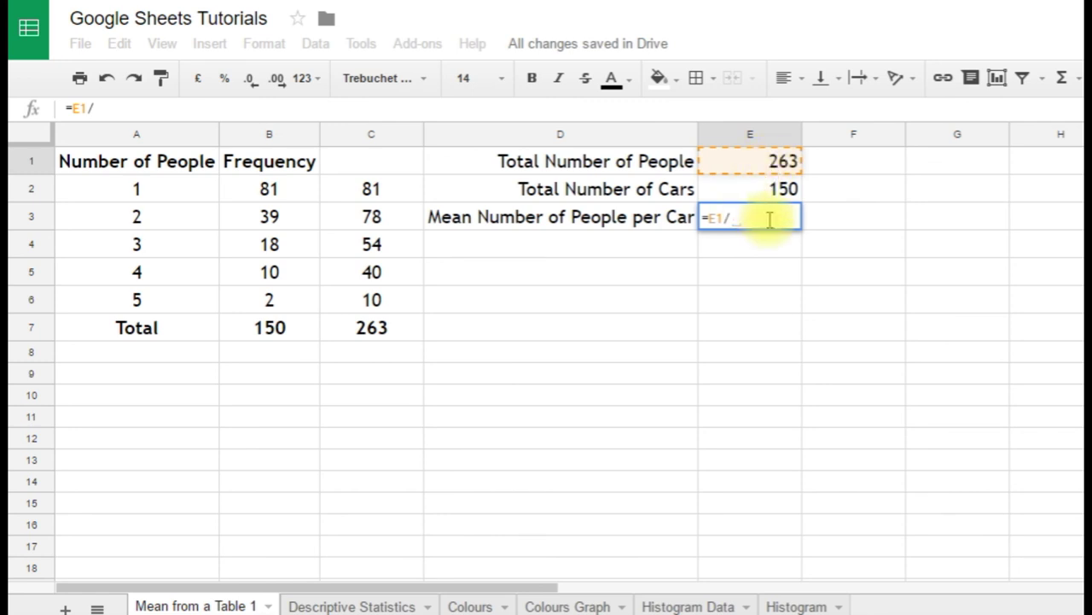
pyautogui.click(785, 190)
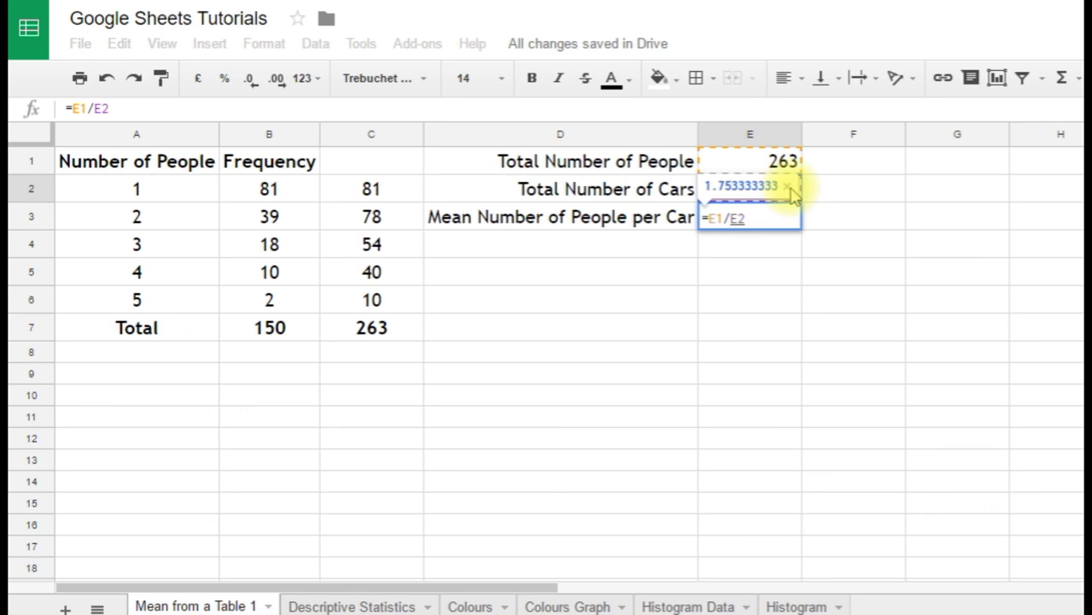
pyautogui.press('Return')
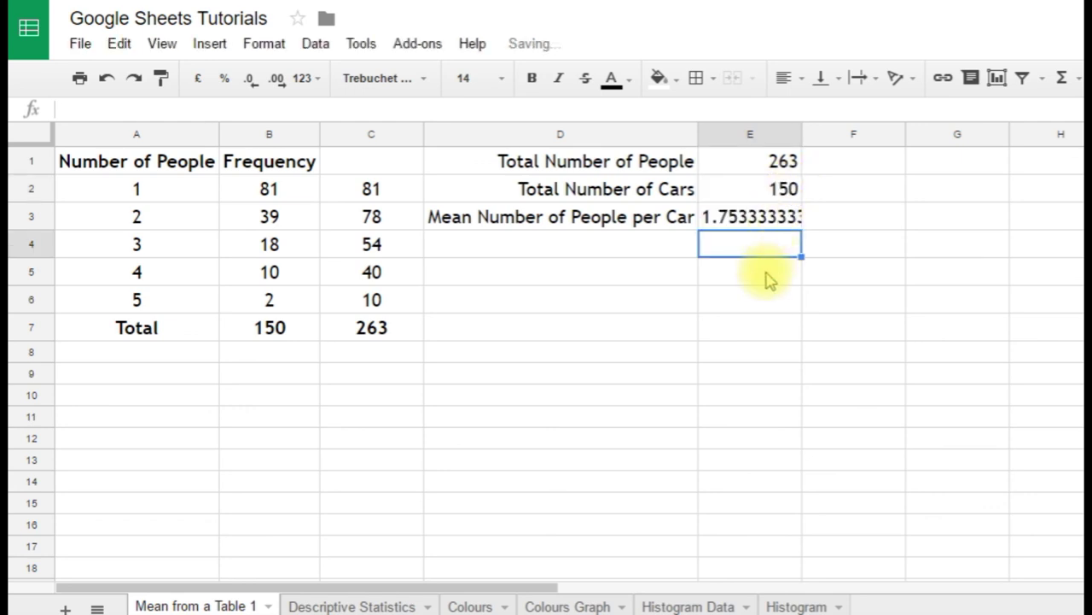
pyautogui.click(760, 220)
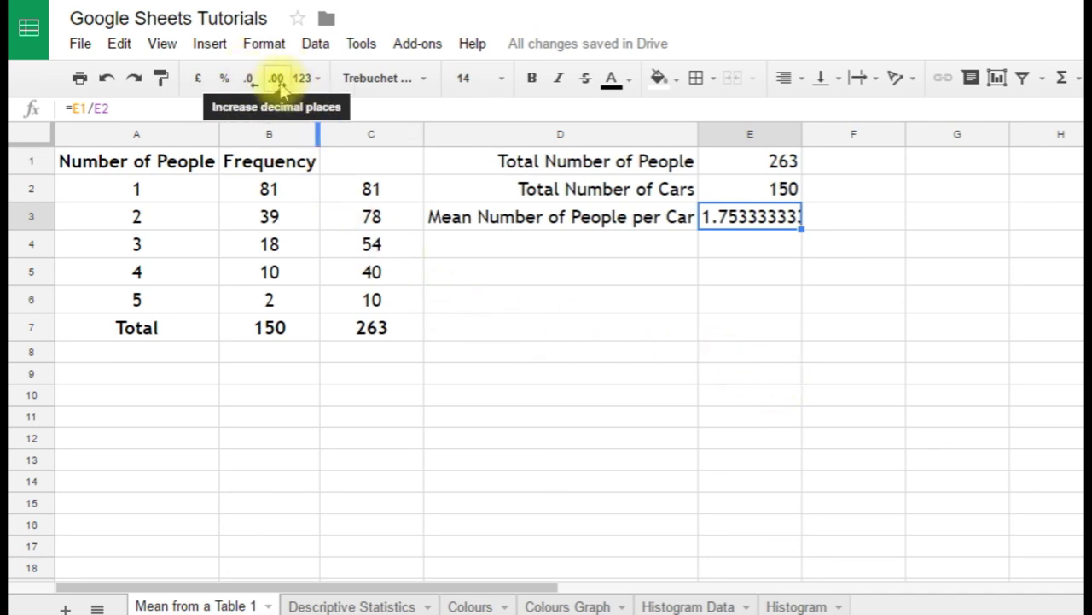
# Reduce the mean's decimal places until it displays 1.75
pyautogui.click(250, 82)
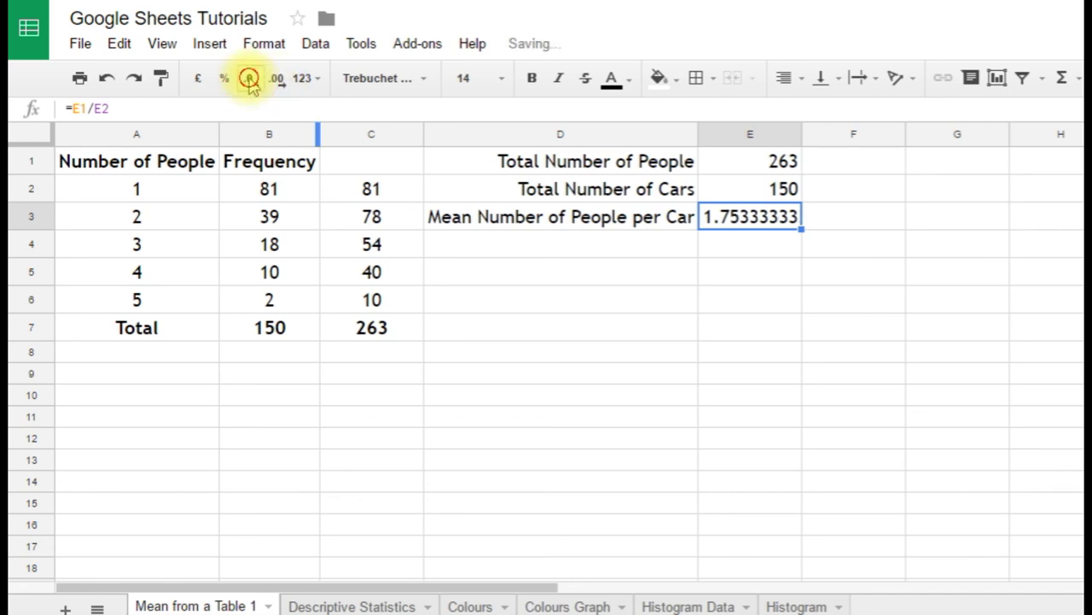
pyautogui.click(250, 83)
pyautogui.click(250, 83)
pyautogui.click(250, 82)
pyautogui.click(250, 83)
pyautogui.click(250, 83)
pyautogui.click(250, 83)
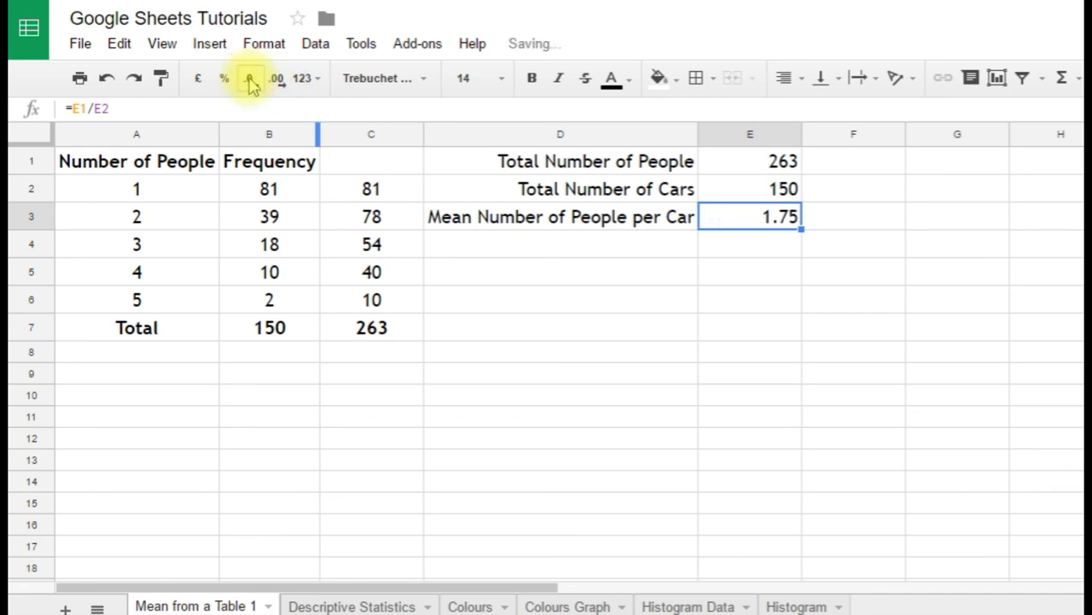